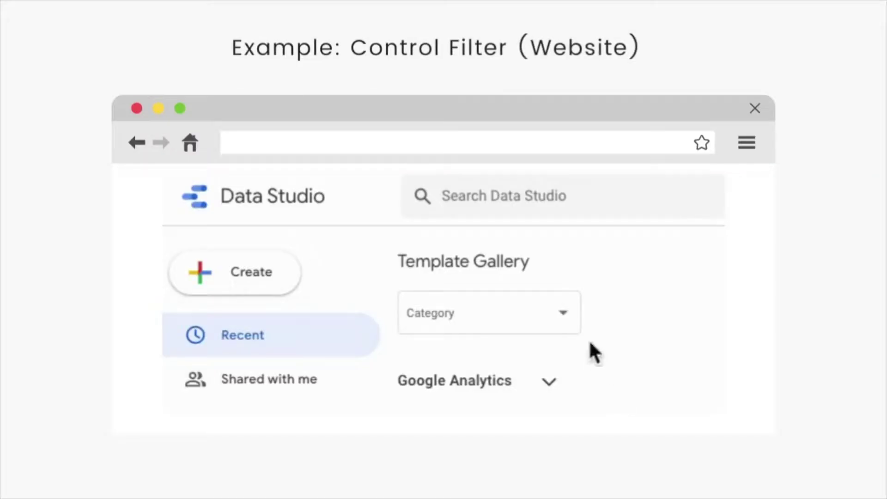
Filter the template gallery to the Search Console and YouTube Analytics categories.
left_click(560, 328)
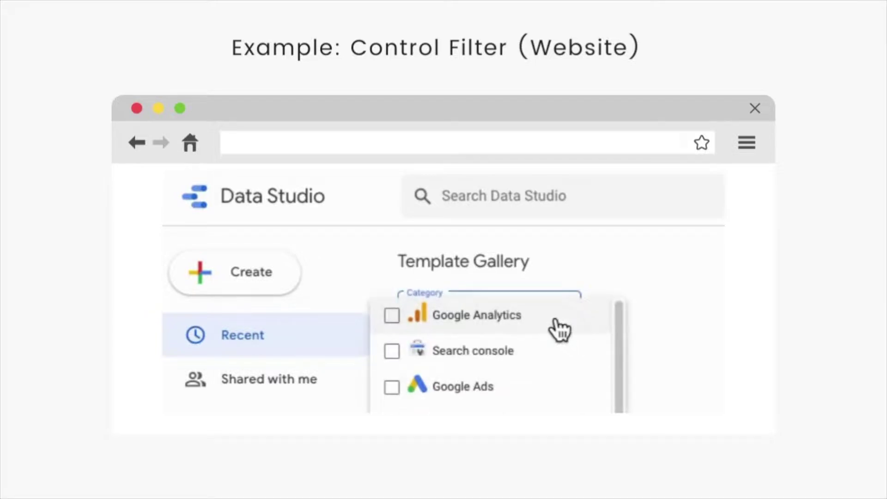
left_click(556, 358)
scroll(557, 358, "down", 2)
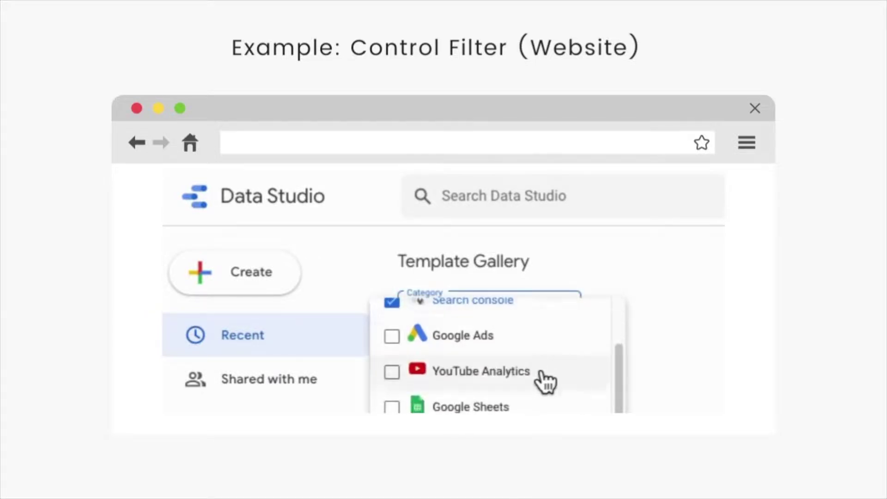
left_click(538, 386)
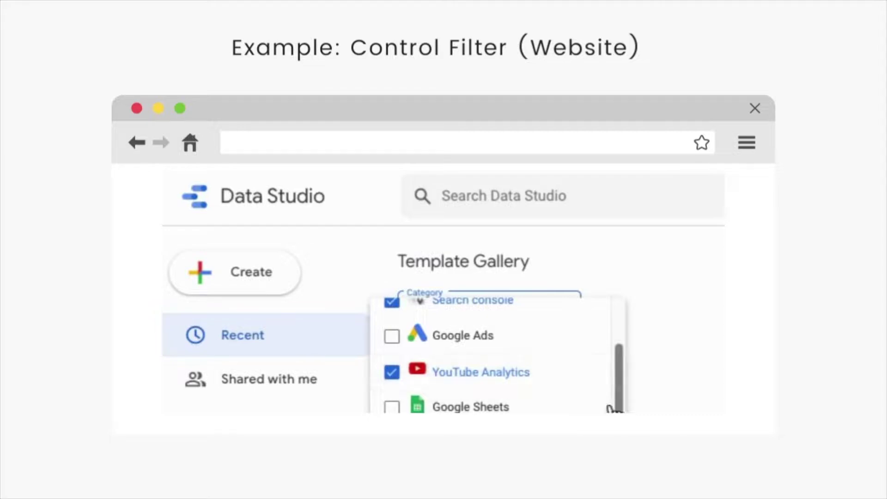
scroll(554, 368, "up", 2)
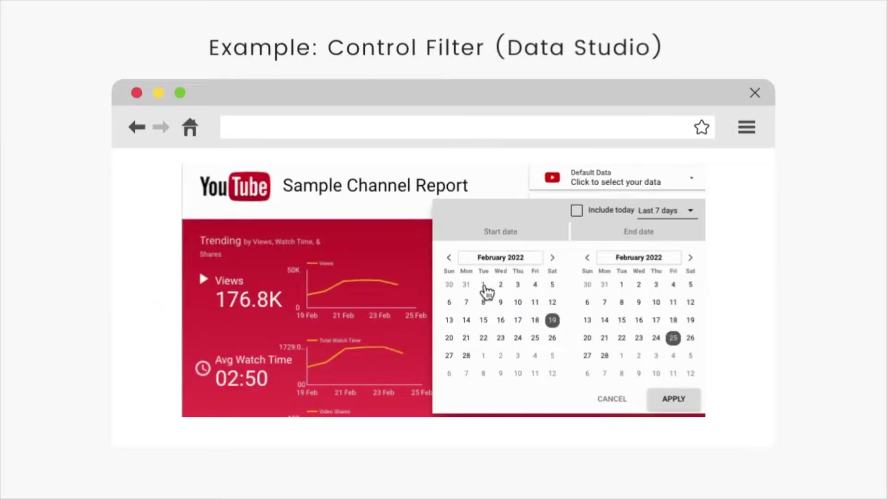
Apply a 1–10 February 2022 date range in the date picker.
left_click(483, 284)
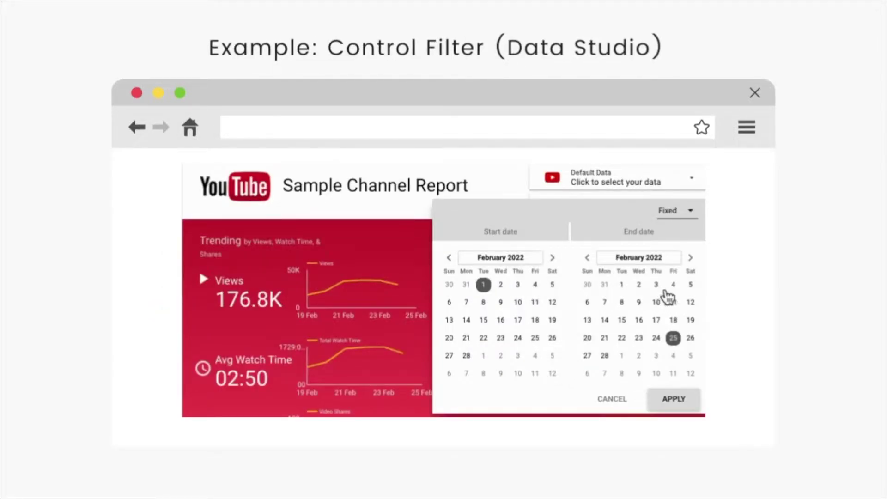
left_click(655, 302)
left_click(677, 400)
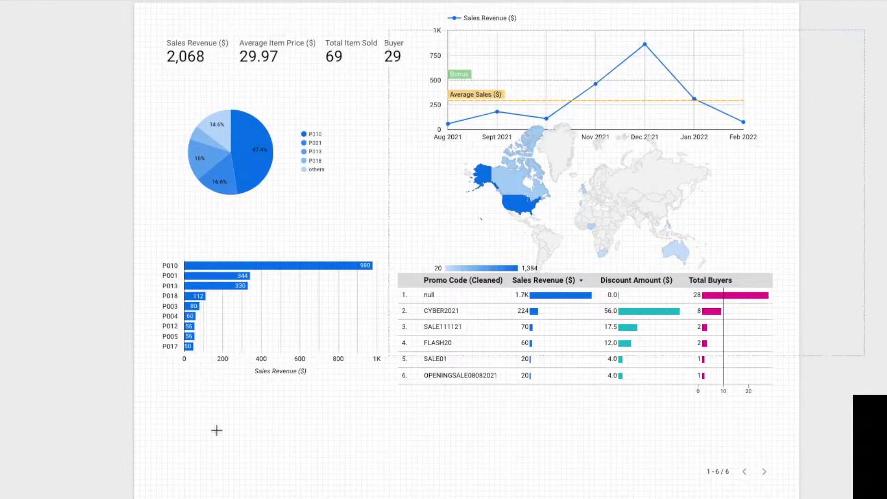
Select every component with Ctrl+A and drag them all down to clear space at the top.
key("ctrl+a")
left_click_drag(464, 224, 597, 196)
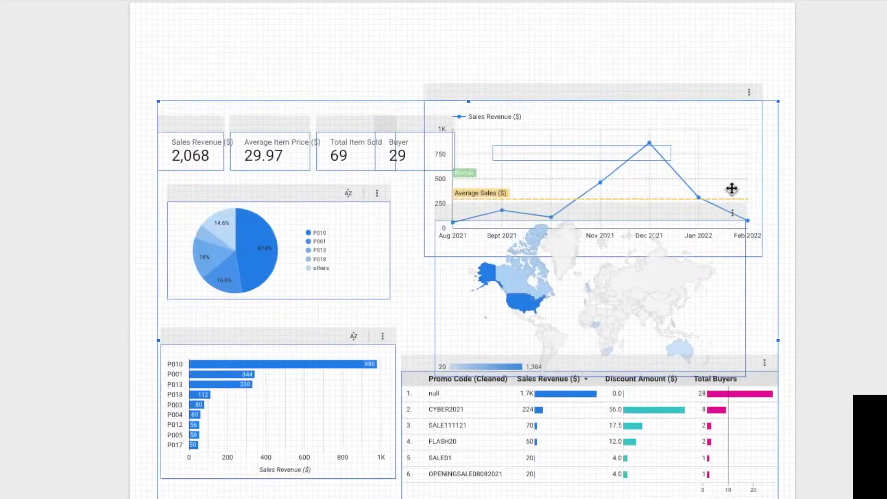
left_click(863, 184)
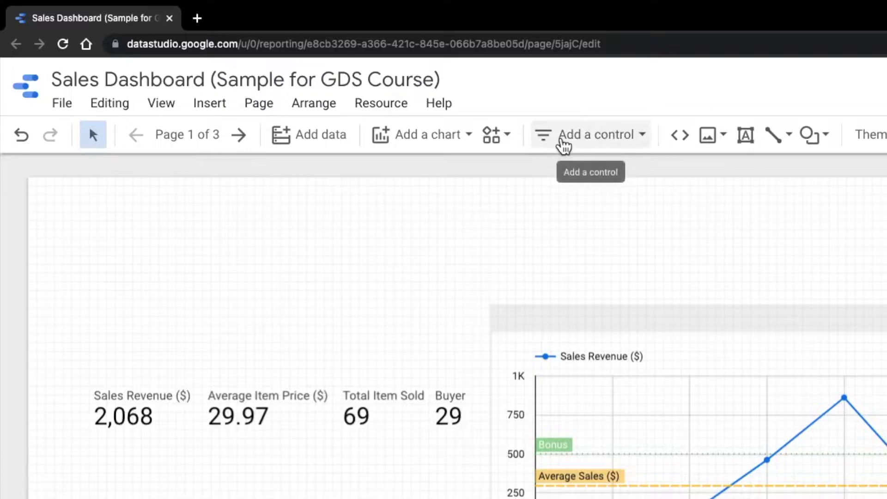
Add a drop-down list control in the empty space above the revenue line chart.
left_click(565, 143)
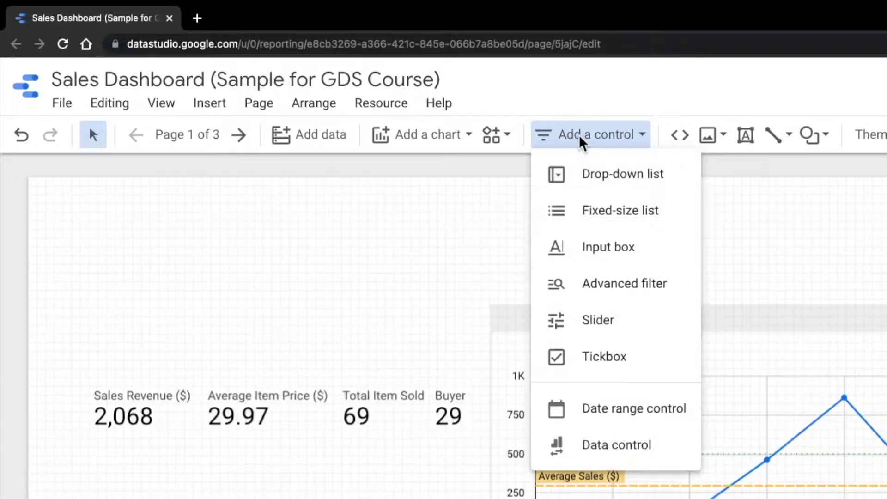
left_click(626, 180)
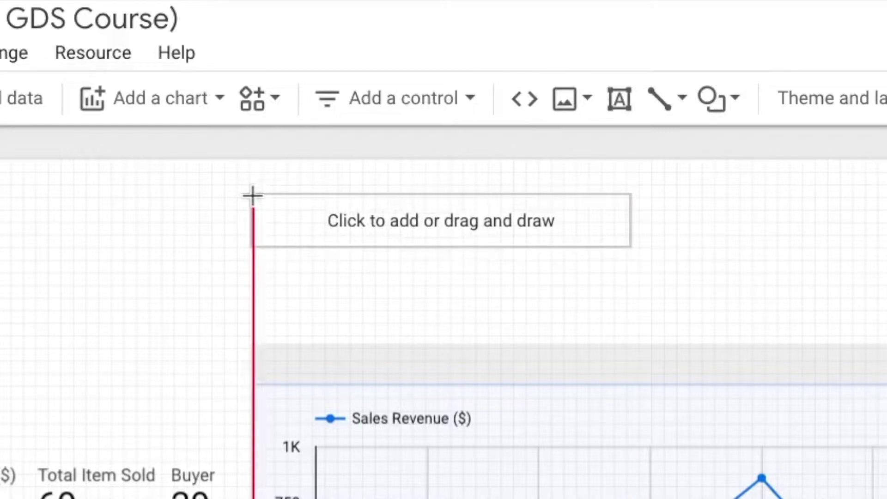
left_click(252, 195)
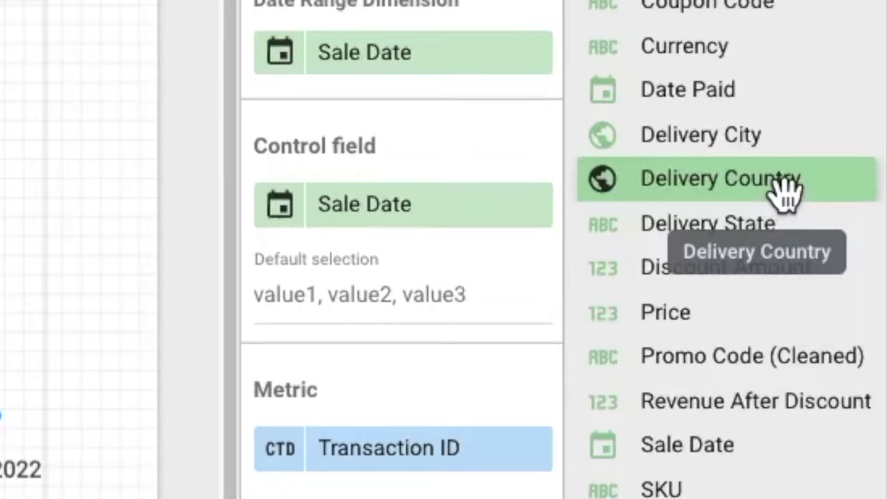
Set the control field to Delivery Country and resize the control so its label fits.
left_click_drag(784, 192, 464, 225)
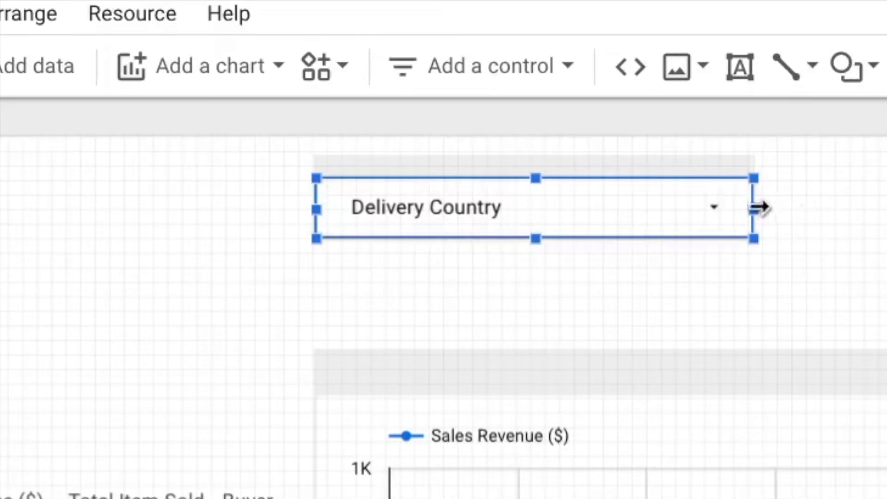
left_click_drag(757, 208, 586, 209)
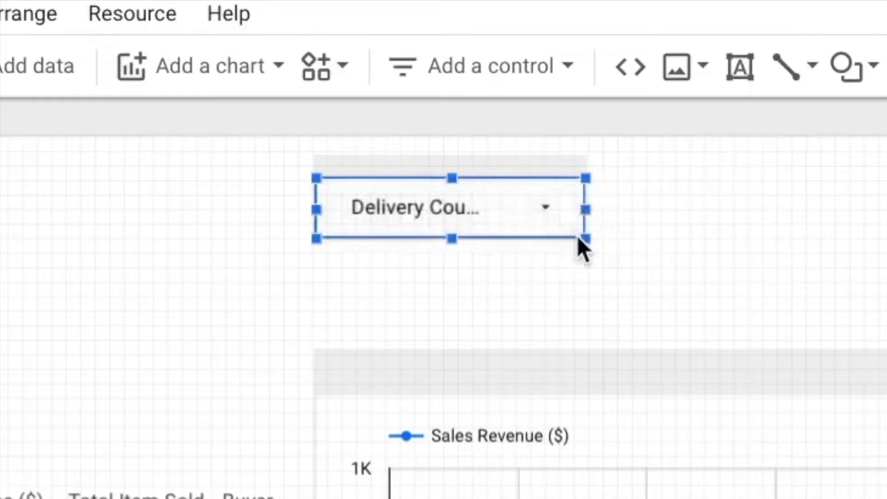
left_click_drag(584, 239, 718, 273)
left_click_drag(719, 239, 784, 234)
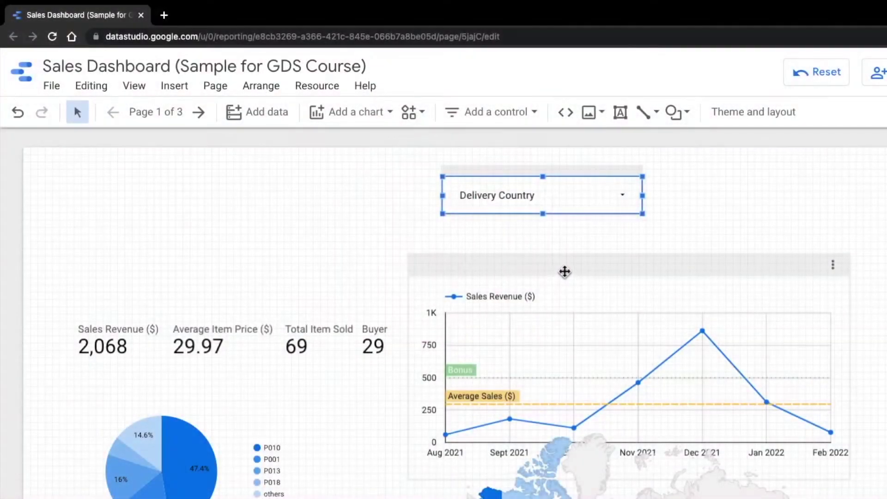
Filter the dashboard to United States only, then add Canada to the selection.
left_click(554, 195)
left_click(489, 196)
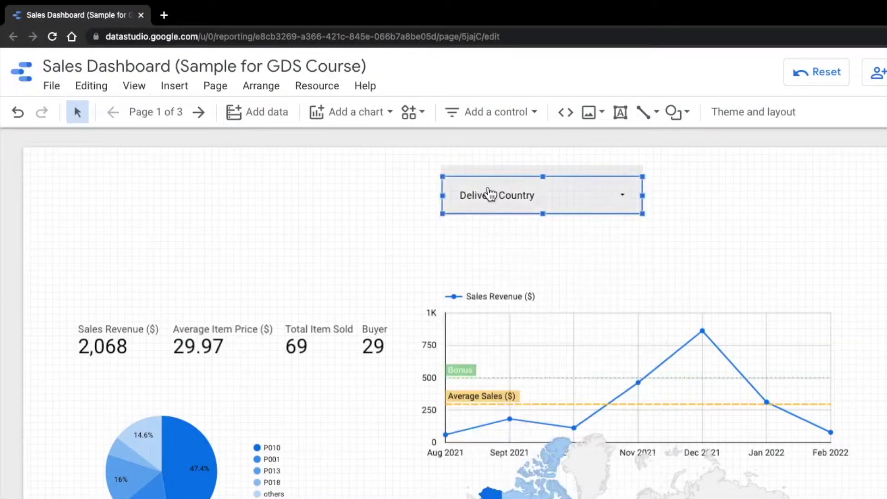
left_click(562, 199)
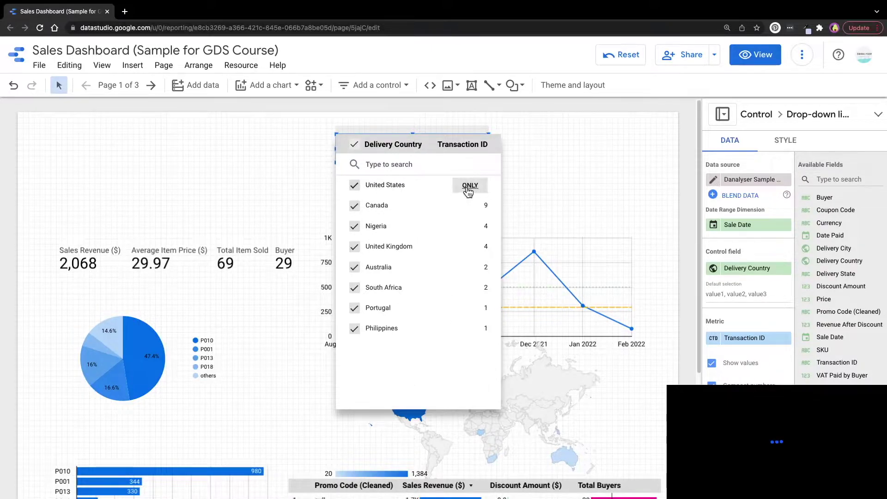
left_click(470, 186)
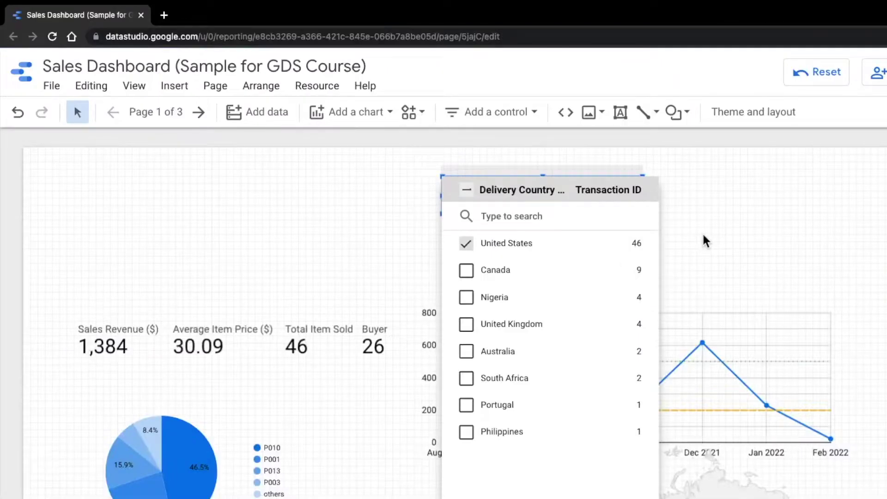
left_click(600, 208)
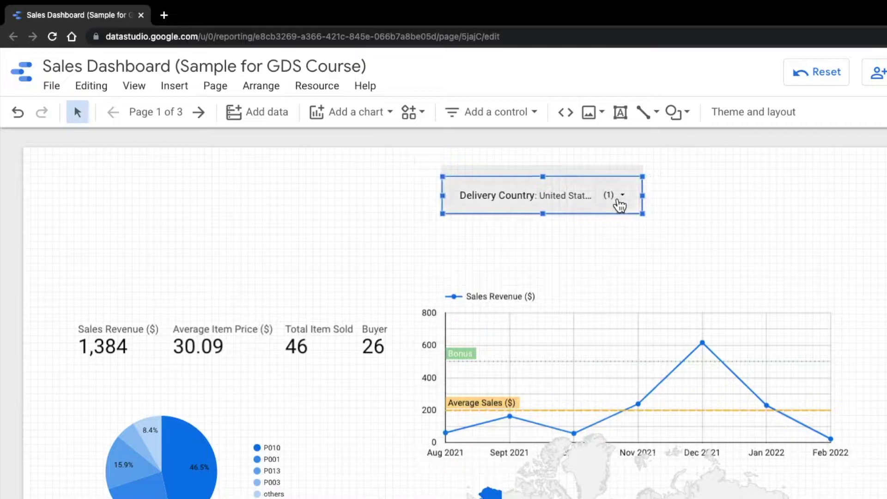
left_click(618, 203)
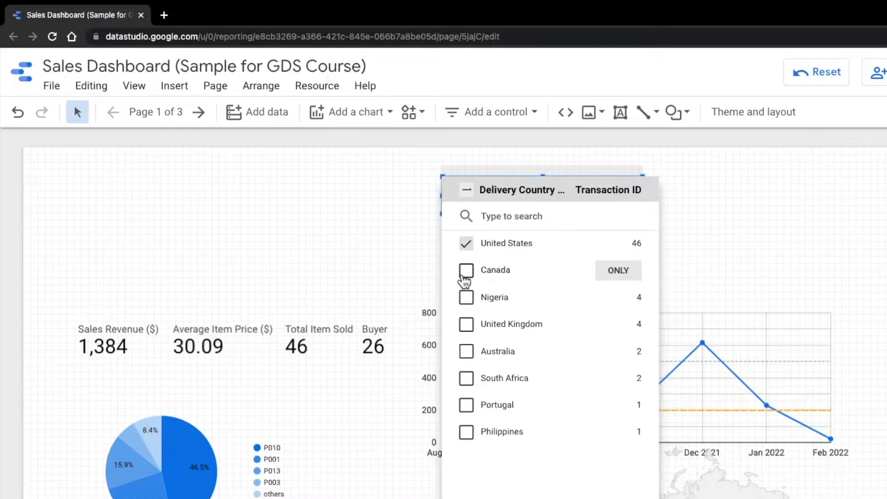
left_click(464, 276)
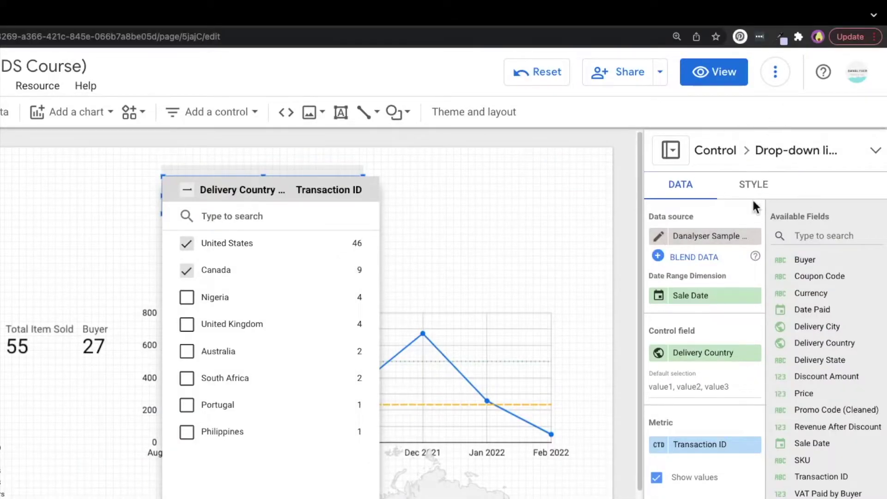
Try Single-select in the control's style with United States and Canada, then turn it off.
left_click(745, 186)
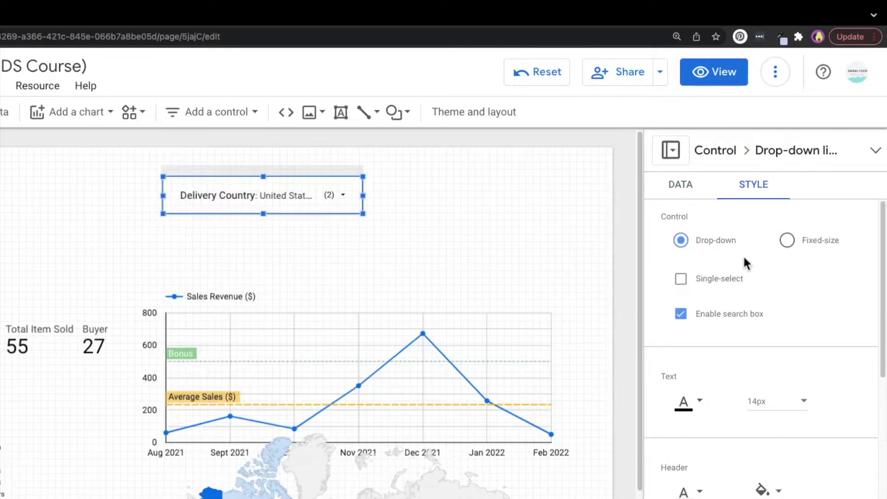
left_click(700, 283)
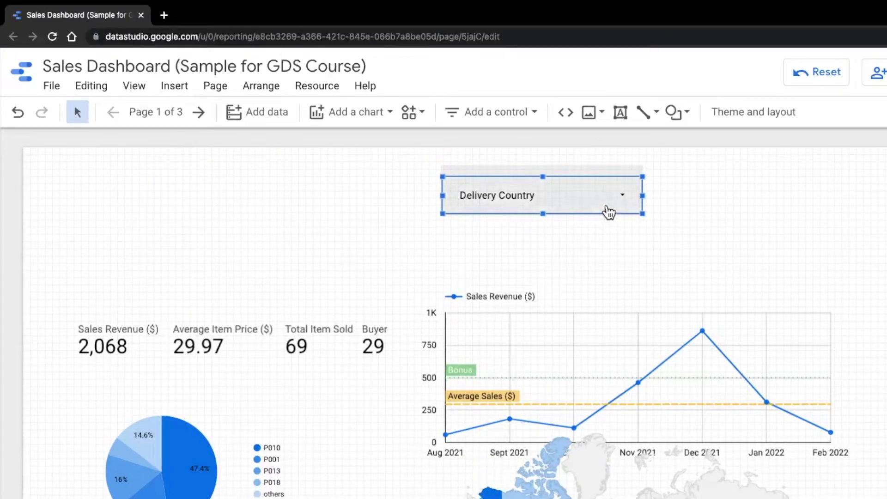
left_click(606, 208)
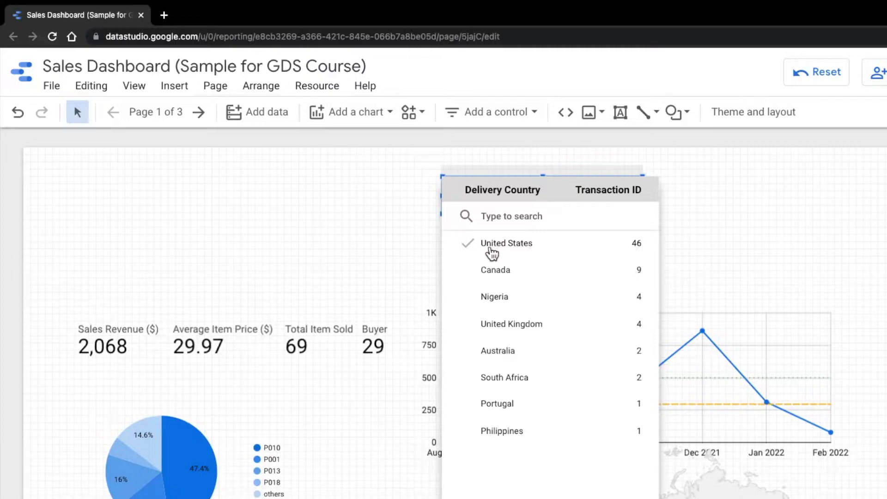
left_click(497, 248)
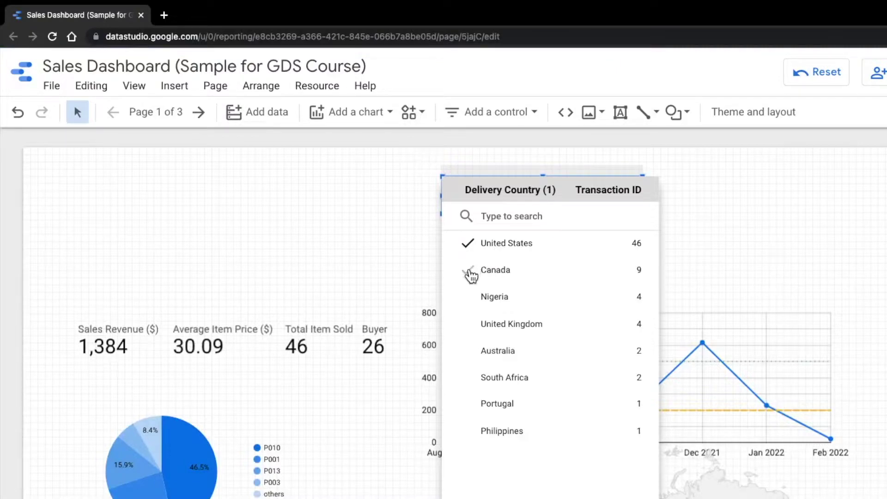
left_click(470, 271)
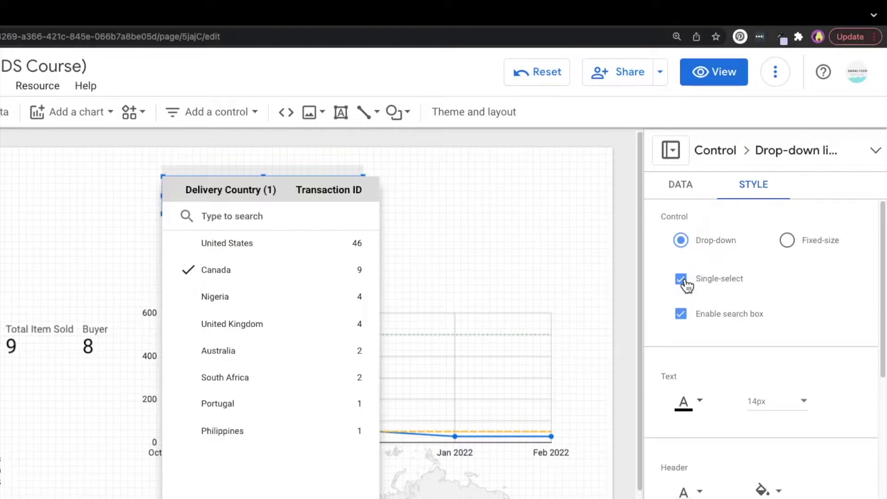
left_click(681, 279)
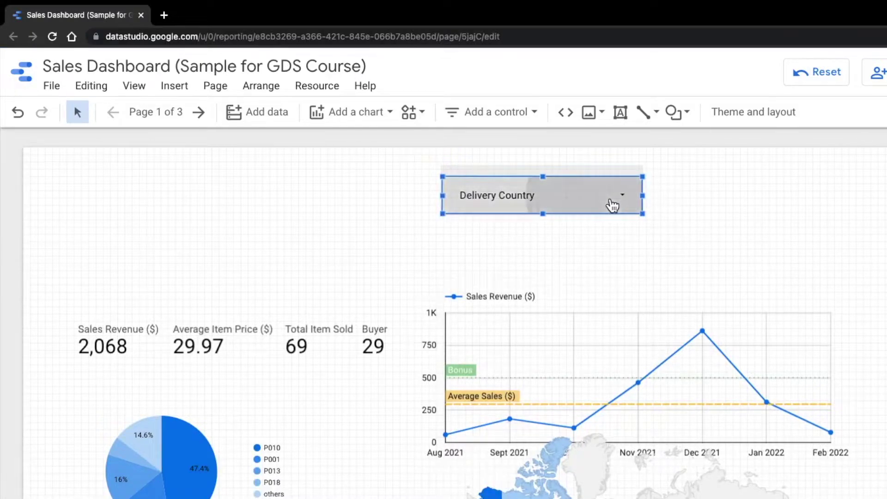
left_click(614, 204)
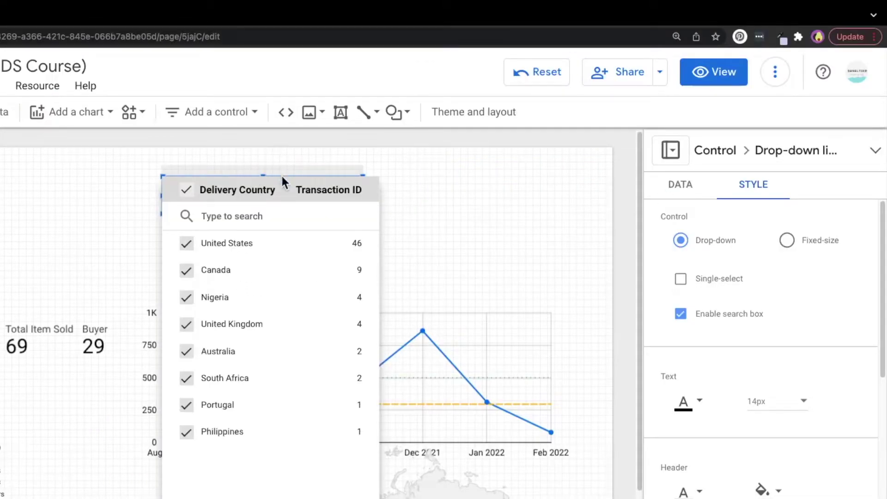
Show the DATA settings with Delivery Country as control field and Transaction ID as metric.
left_click(687, 196)
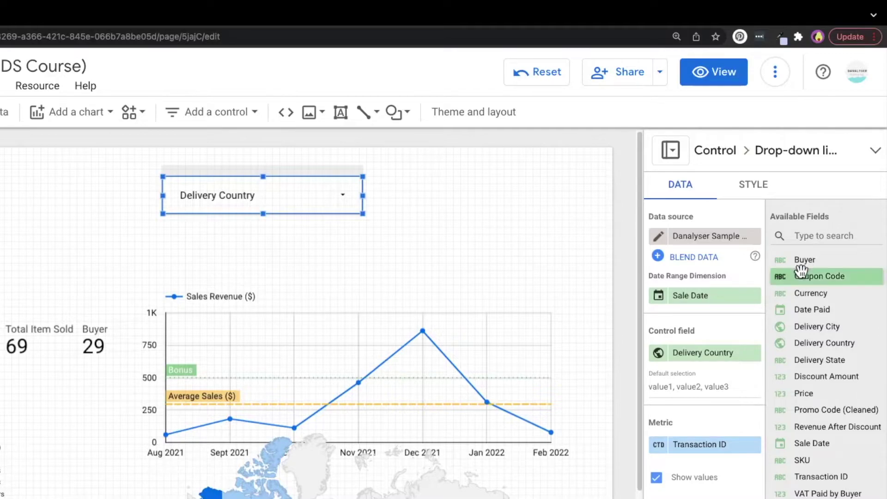
Make Buyer the control's metric, renamed 'Total Buyer', and check the per-country counts.
left_click_drag(816, 261, 694, 445)
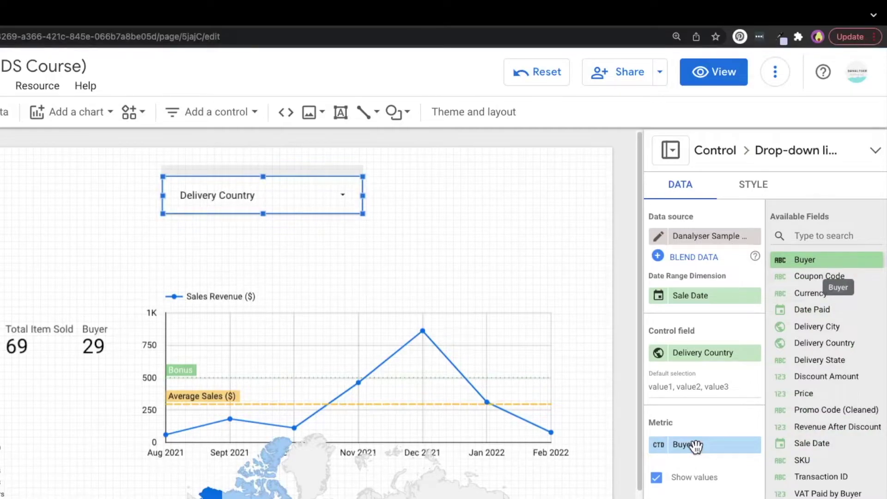
left_click(310, 193)
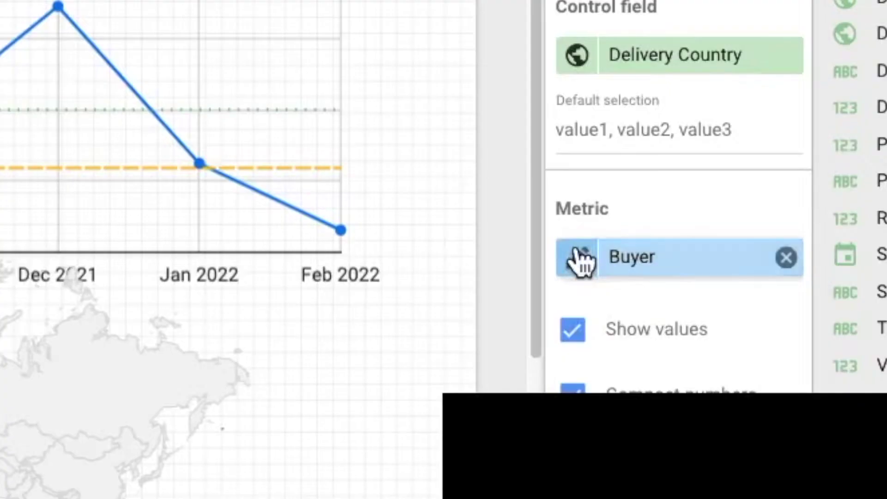
left_click(581, 261)
type("Total Buyer")
key("Return")
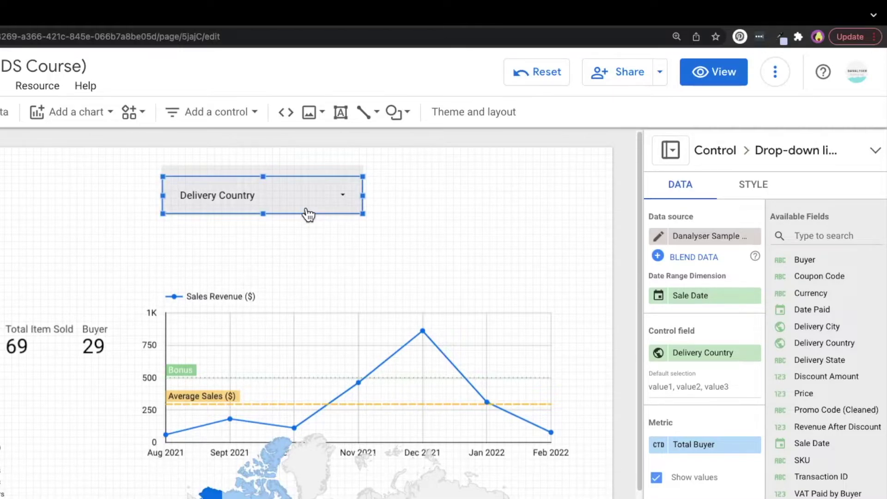
left_click(308, 212)
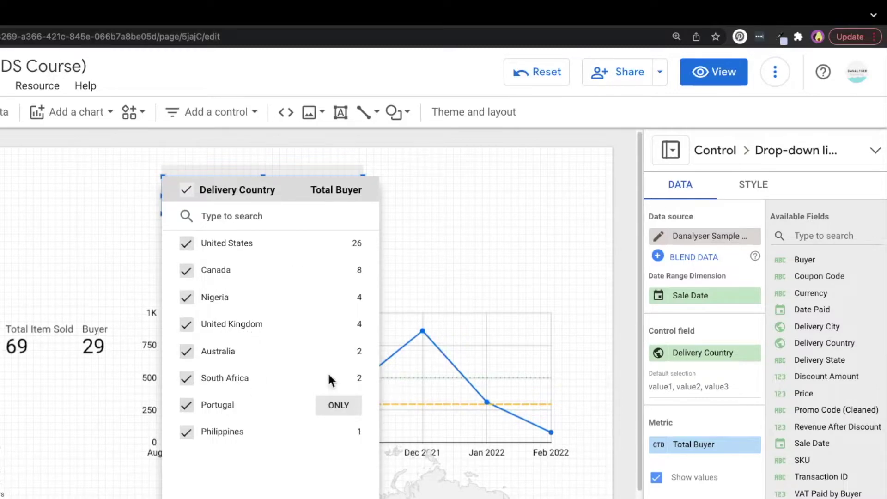
Set United States as the control's default selection and widen the control to fit it.
left_click(701, 387)
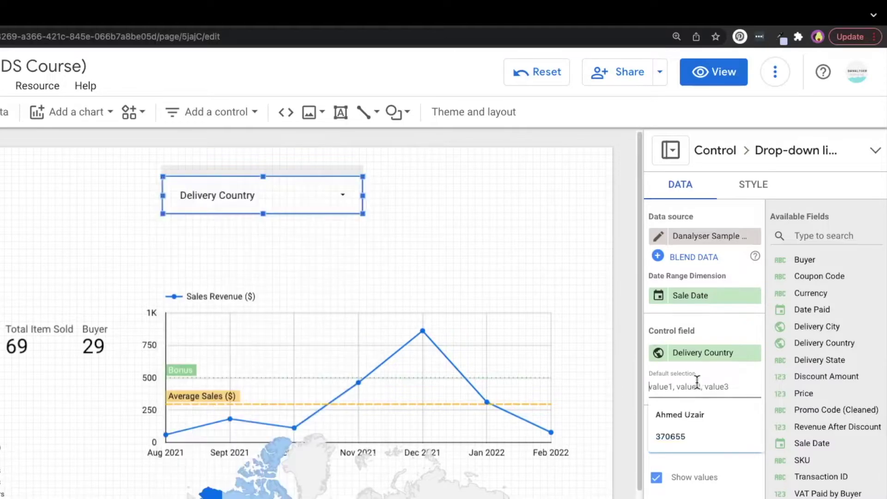
key("Escape")
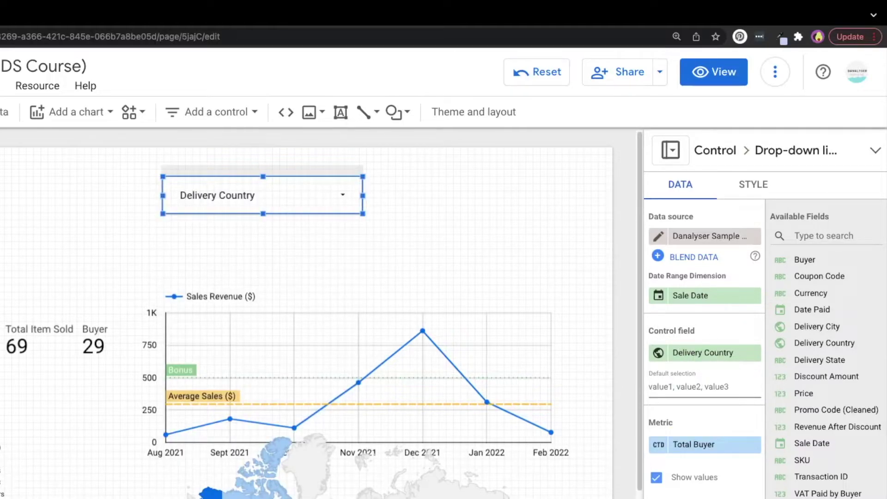
type("United States")
key("Return")
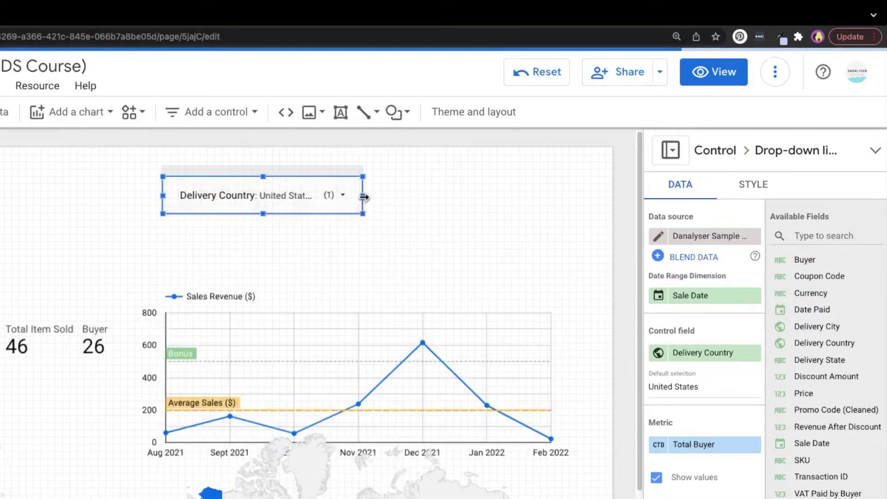
left_click_drag(366, 196, 424, 196)
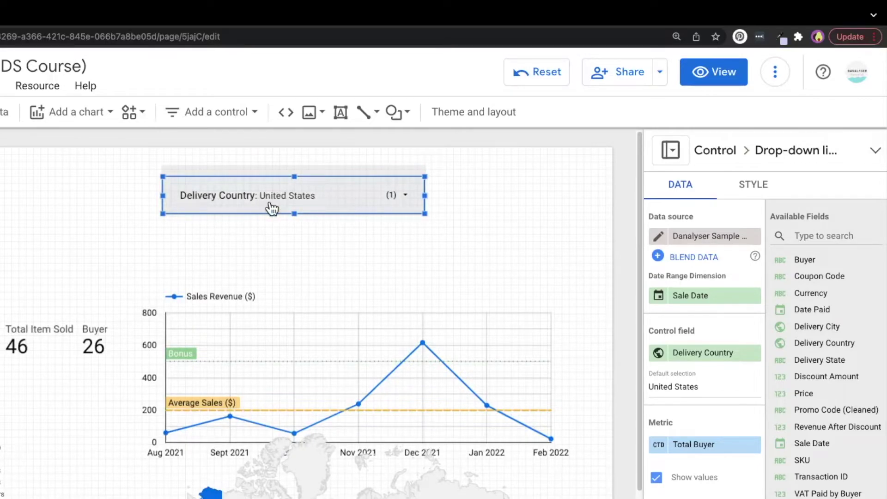
Tick Canada alongside United States in the Delivery Country list and close it.
left_click(398, 199)
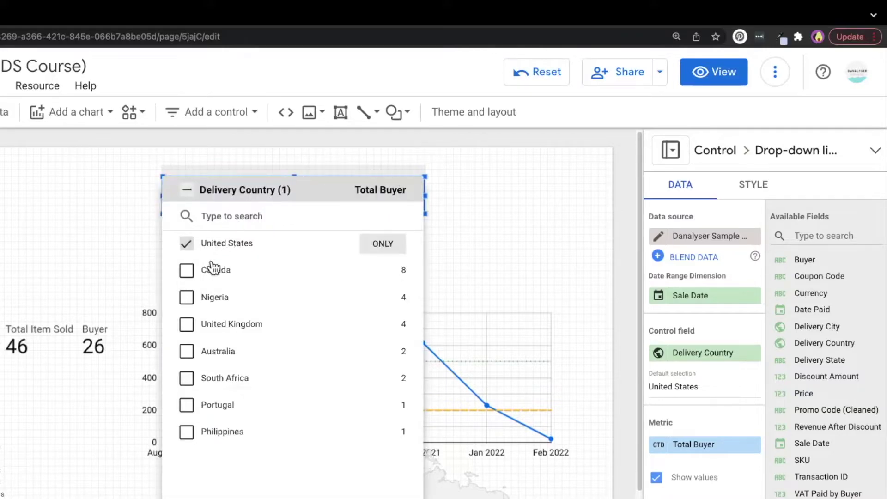
left_click(187, 270)
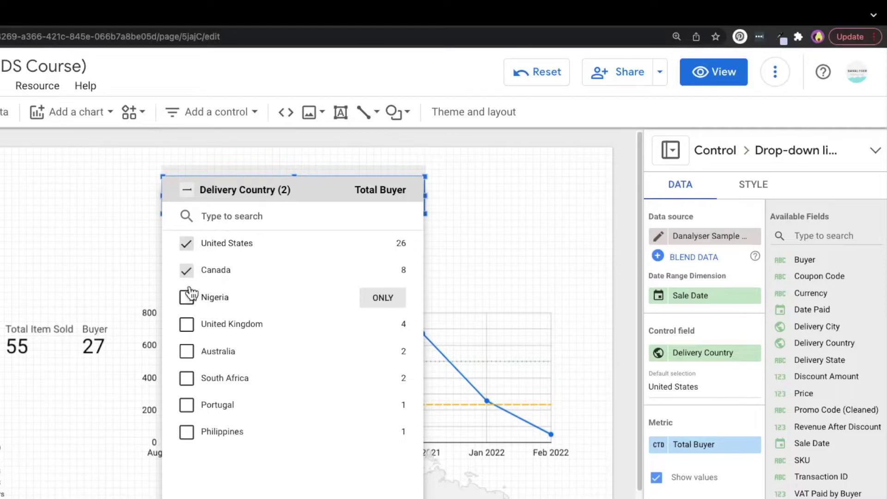
left_click(187, 244)
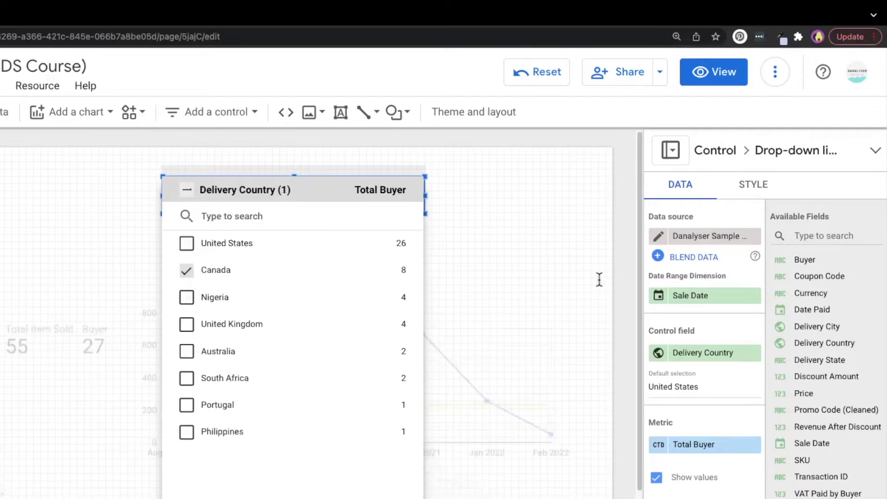
left_click(186, 243)
left_click(522, 210)
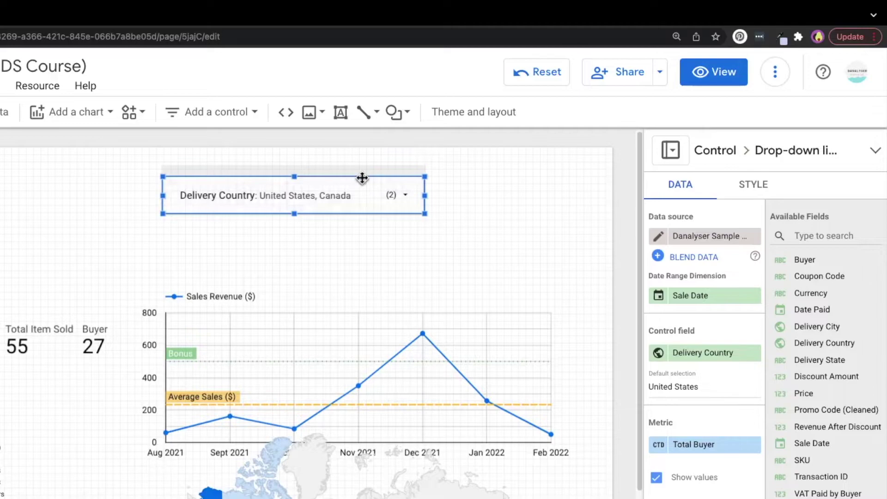
Clear the default country selection from the Delivery Country control.
left_click(723, 398)
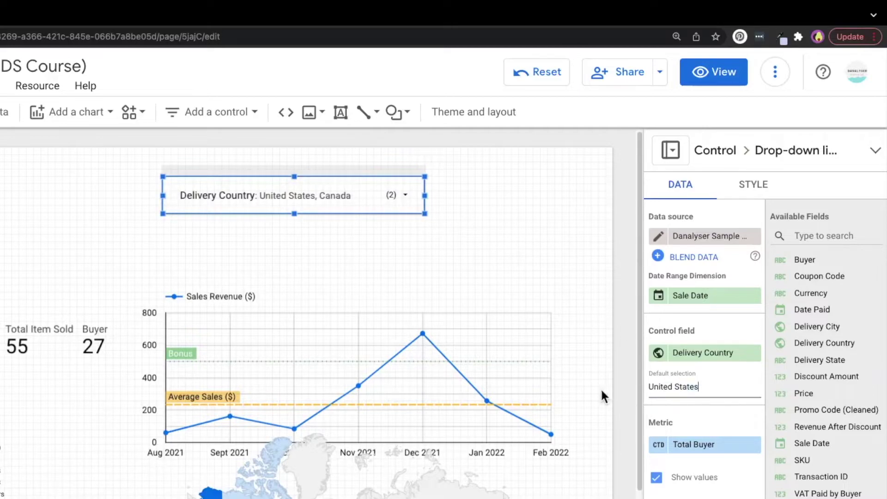
key("ctrl+a")
key("BackSpace")
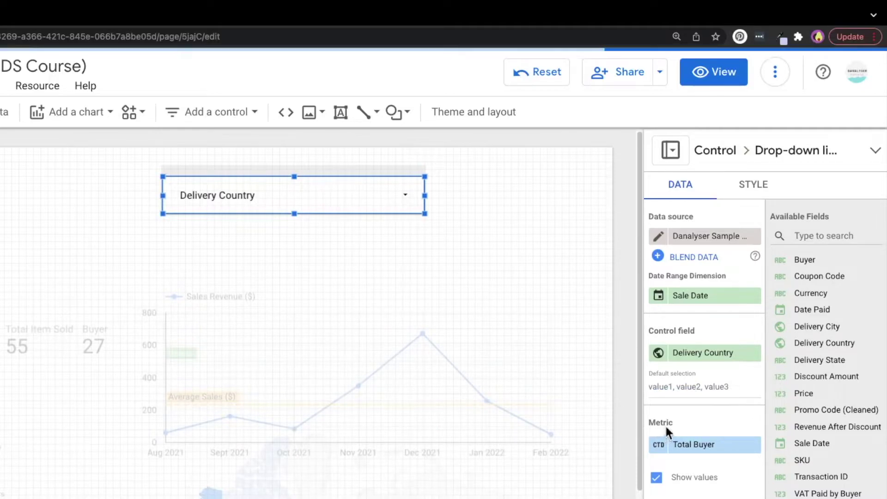
Remove the Total Buyer metric from the control, restoring totals of 69 items and 29 buyers.
scroll(509, 277, "down", 1)
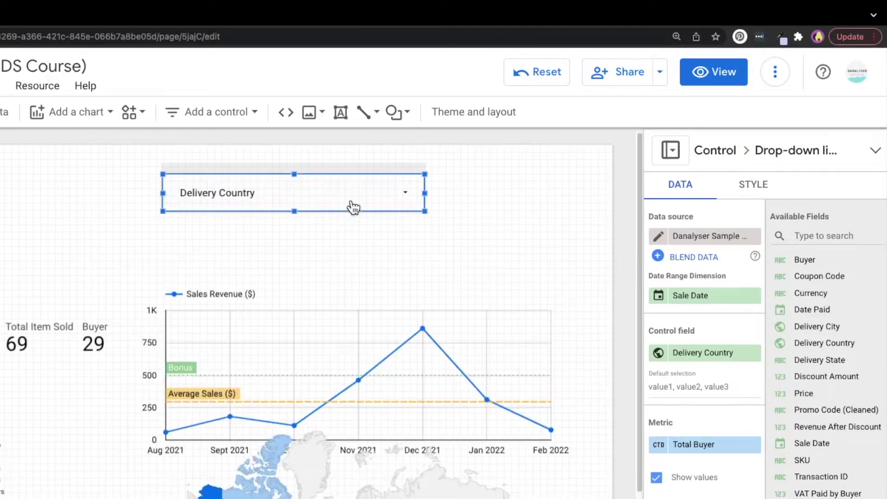
scroll(597, 410, "down", 1)
scroll(640, 360, "up", 1)
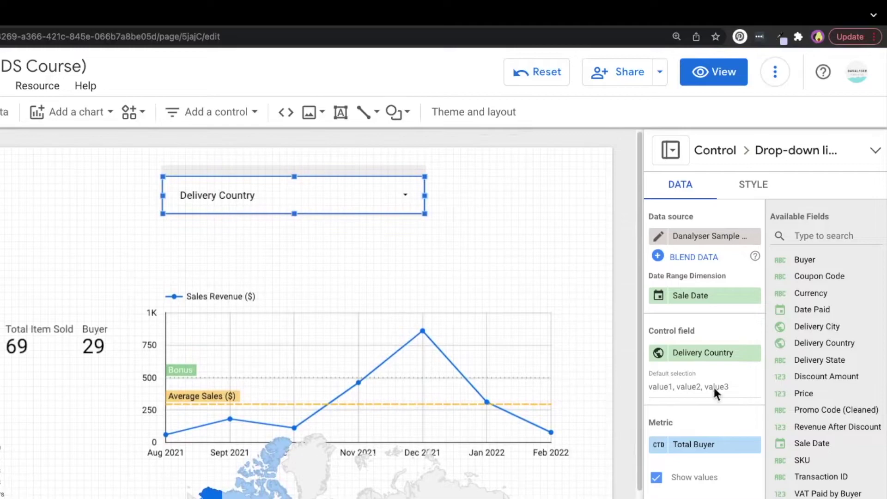
mouse_move(752, 450)
left_click(753, 445)
left_click(277, 195)
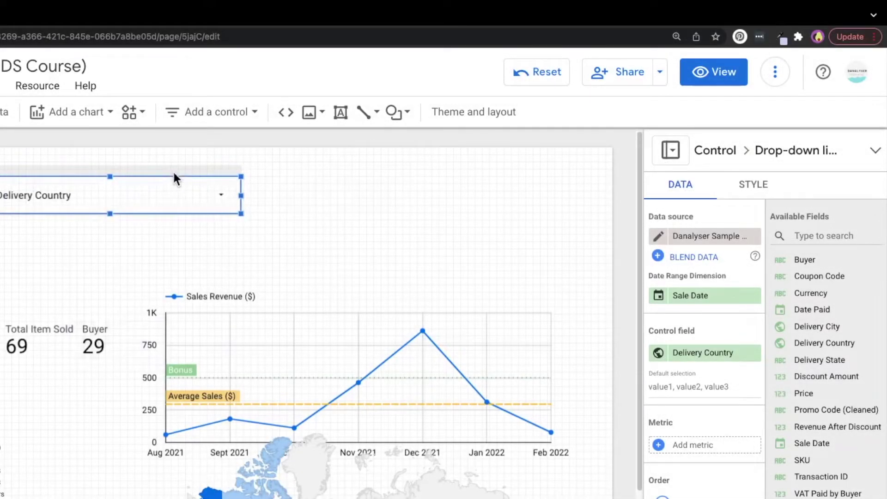
Add a date range control at the top of the report, beside the Delivery Country drop-down.
left_click(199, 115)
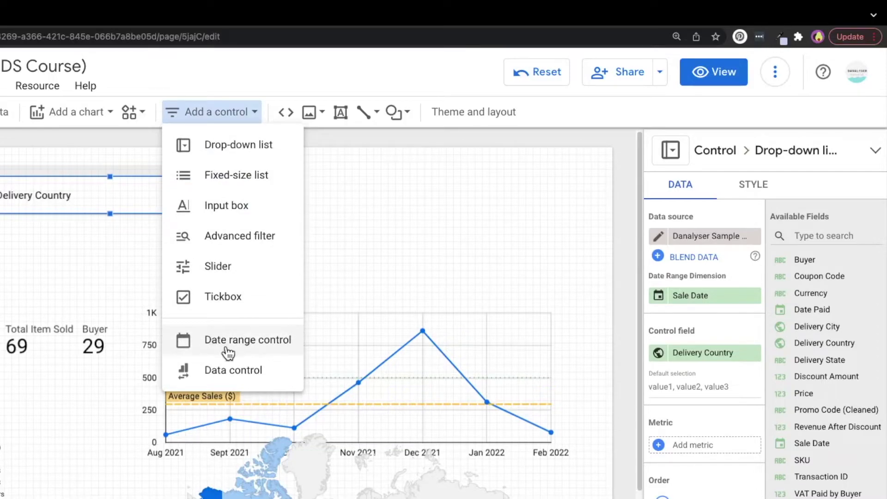
left_click(249, 352)
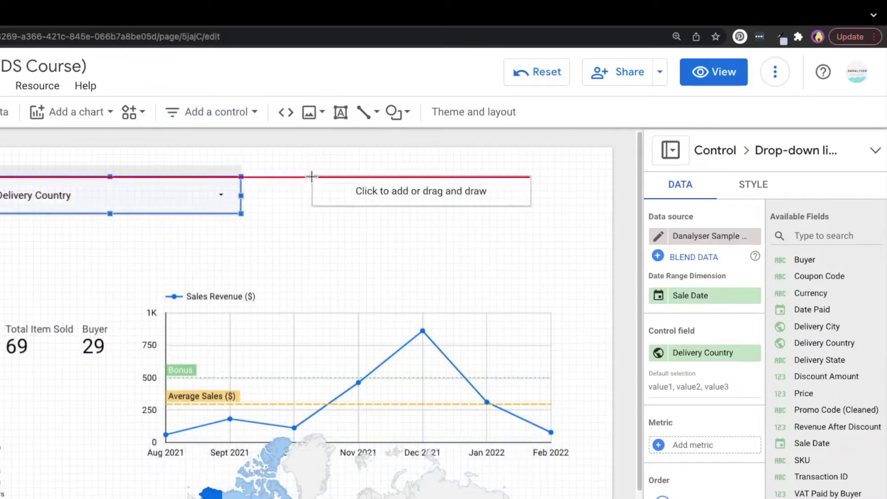
left_click_drag(311, 176, 522, 212)
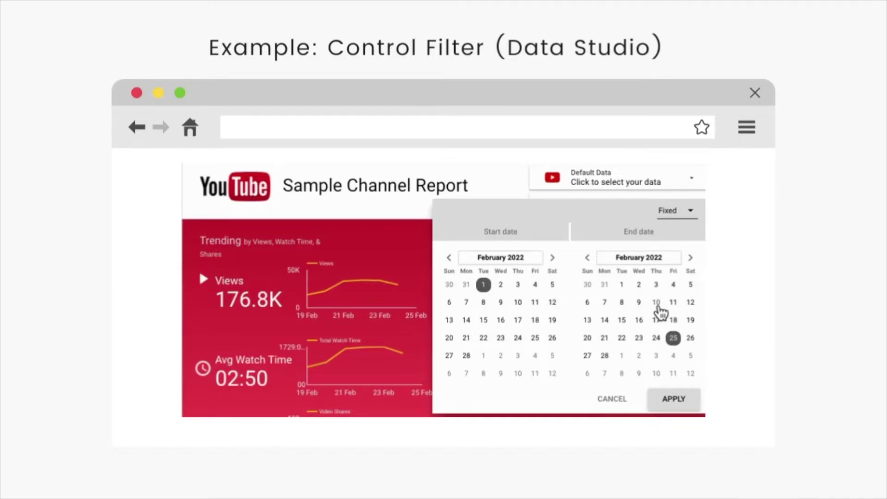
Advance the example slide so the picker's range reads 1 Feb 2022 - 10 Feb 2022.
left_click(656, 303)
left_click(675, 399)
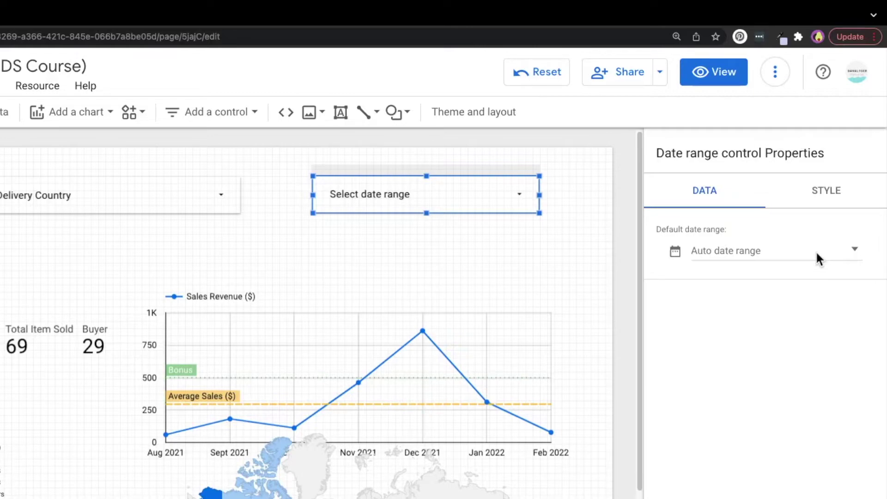
Set the date range control's default to the This month to date preset (1–25 Feb 2022).
left_click(755, 250)
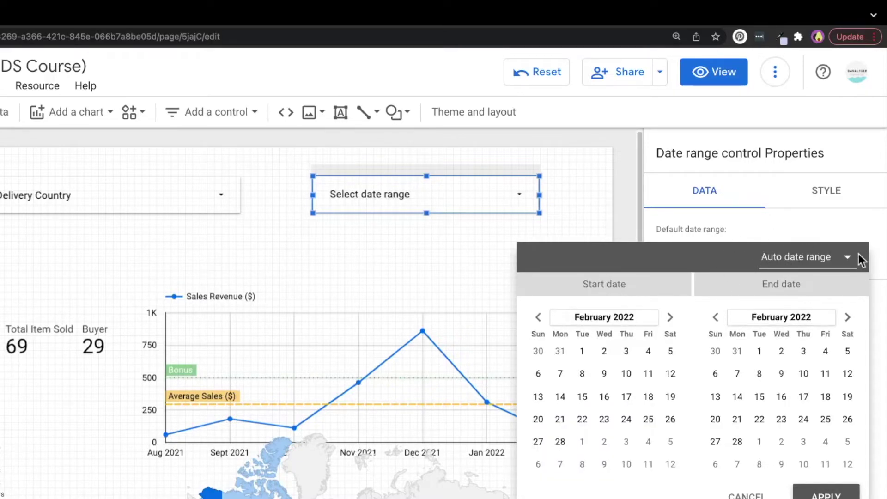
left_click(802, 258)
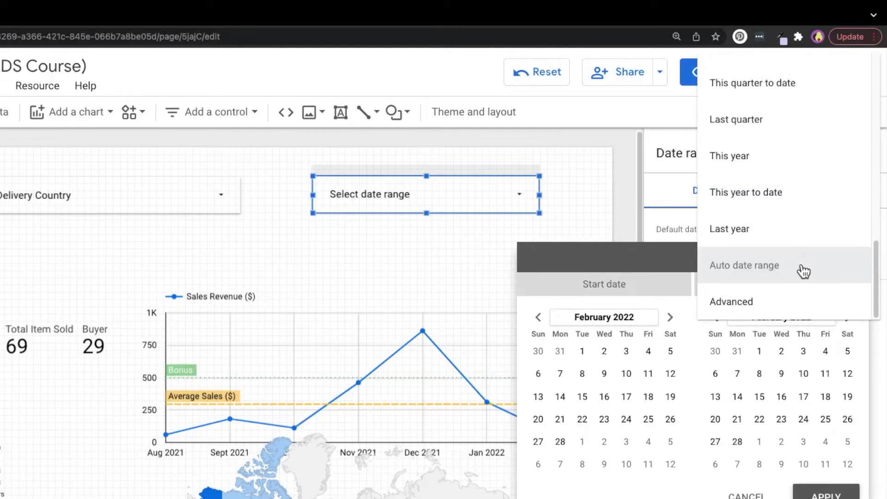
scroll(802, 270, "up", 10)
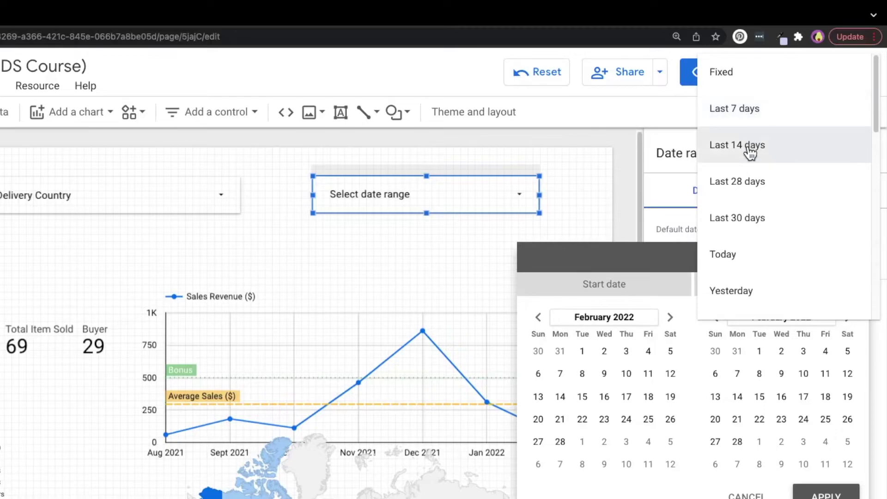
scroll(751, 197, "down", 2)
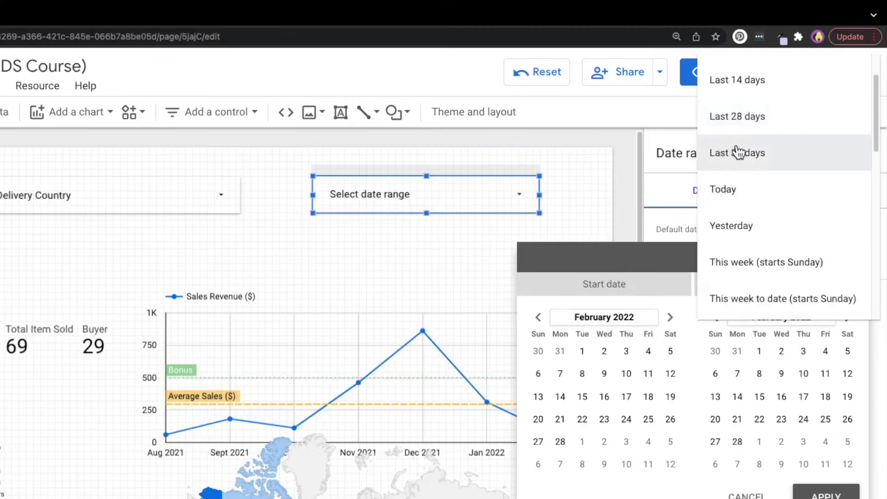
scroll(782, 208, "down", 3)
scroll(784, 184, "down", 7)
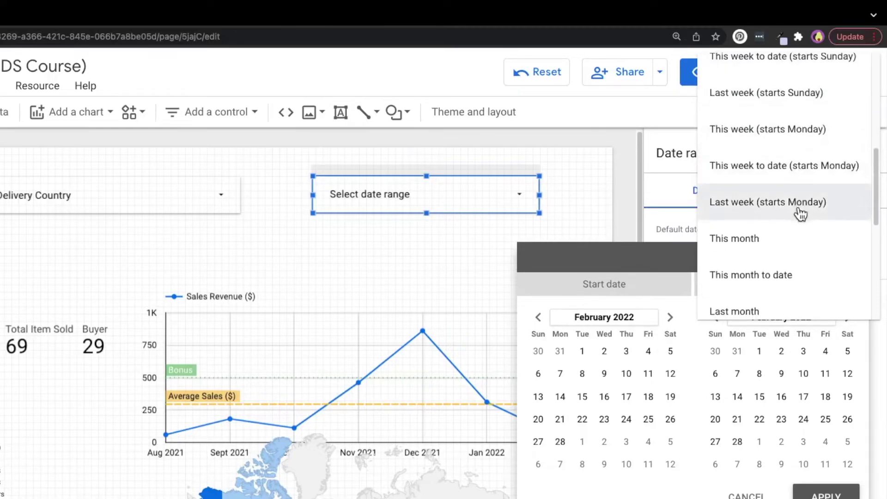
scroll(806, 251, "down", 1)
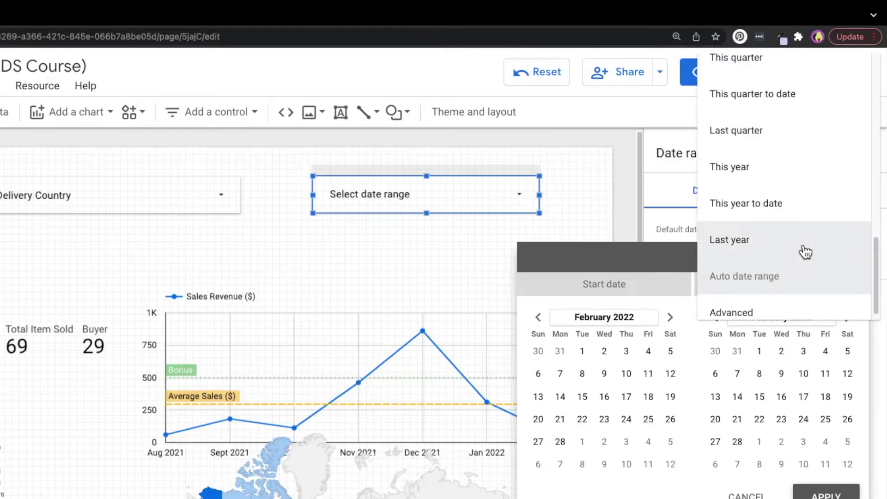
scroll(805, 251, "up", 5)
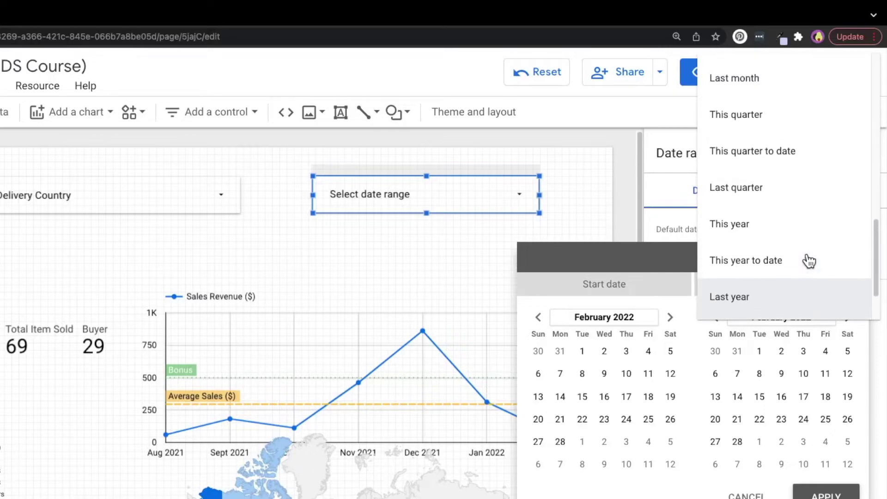
scroll(808, 212, "up", 2)
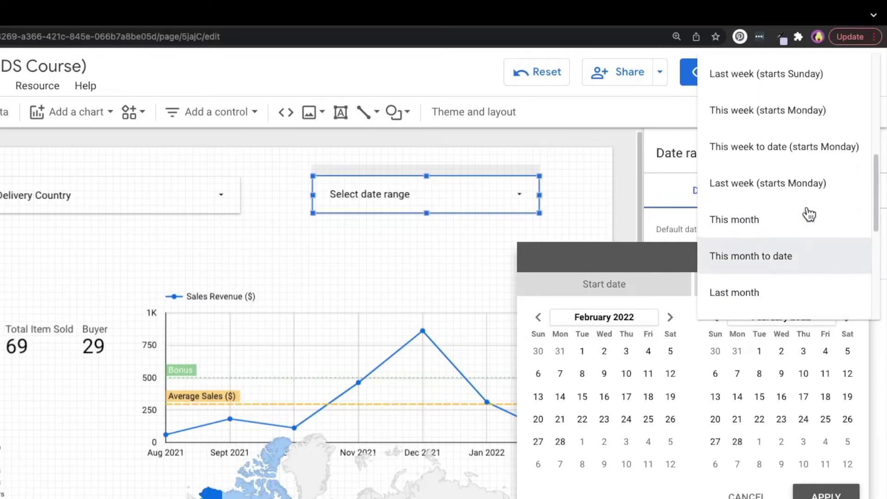
left_click(808, 272)
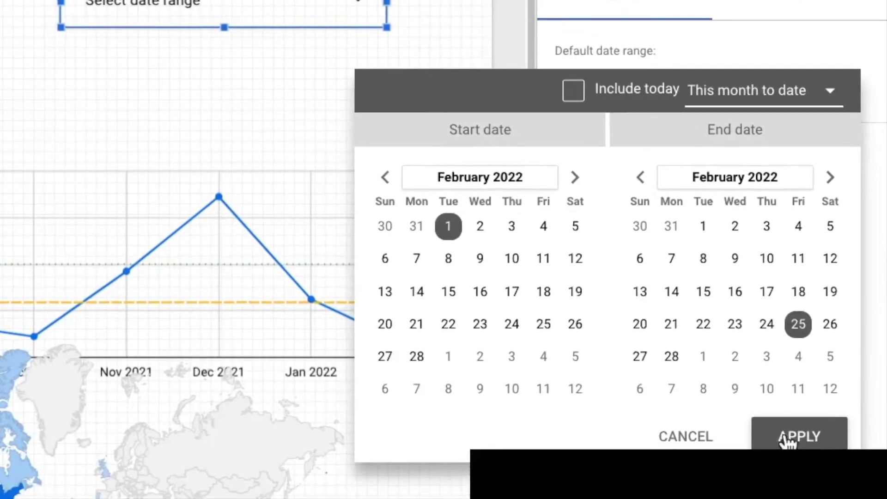
Apply the This month to date default, cutting report totals to 3 items and 3 buyers.
left_click(795, 459)
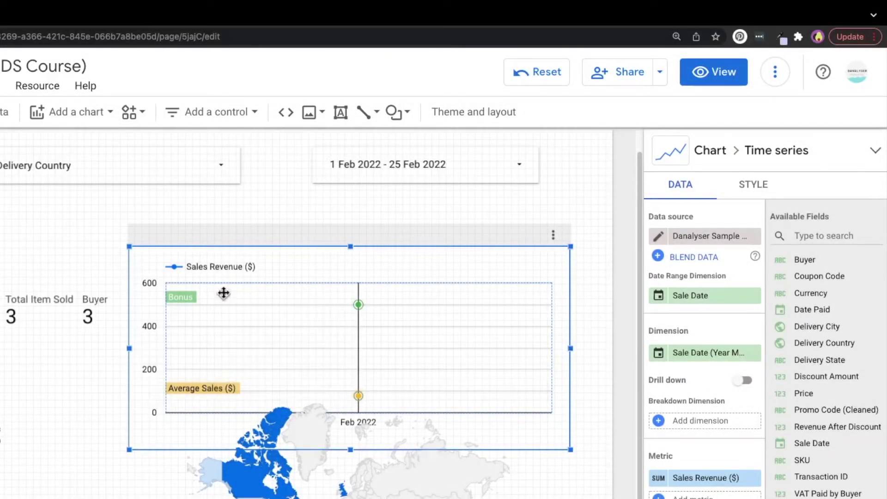
left_click(205, 142)
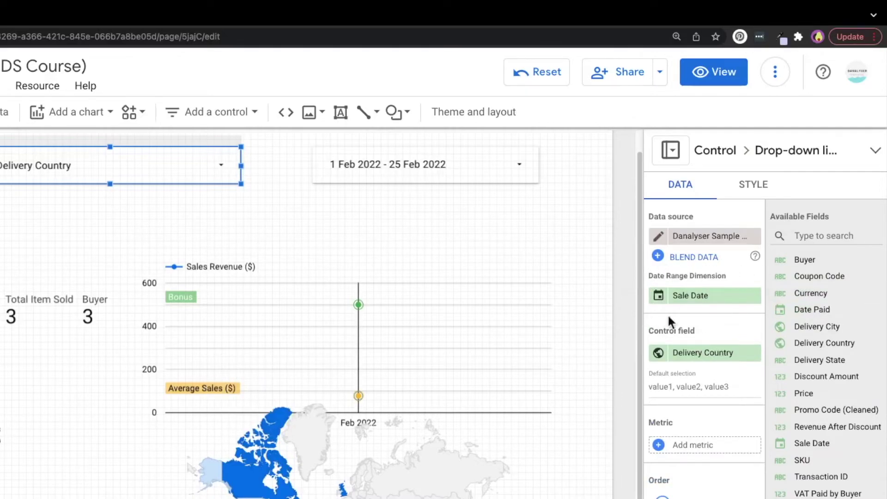
left_click(311, 271)
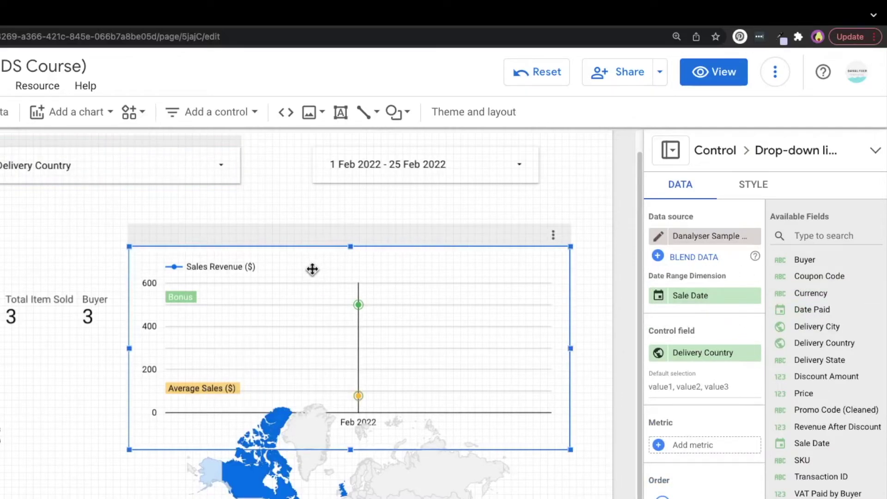
left_click(47, 314)
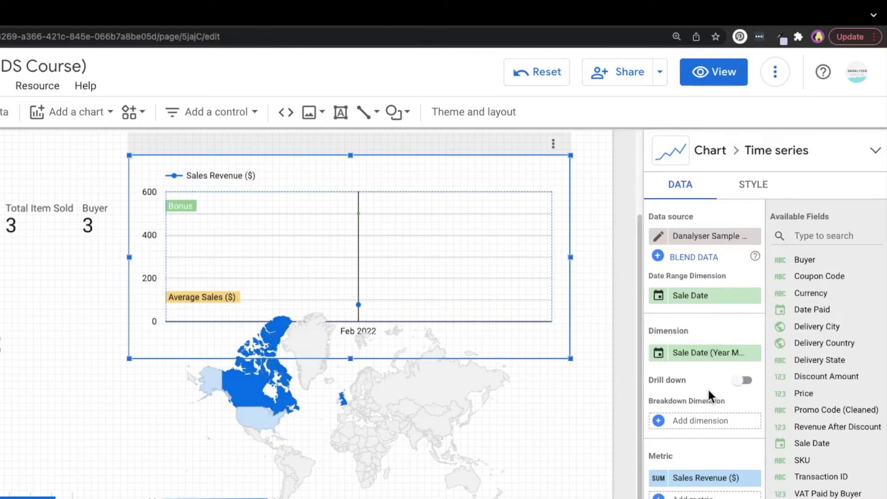
scroll(707, 387, "down", 2)
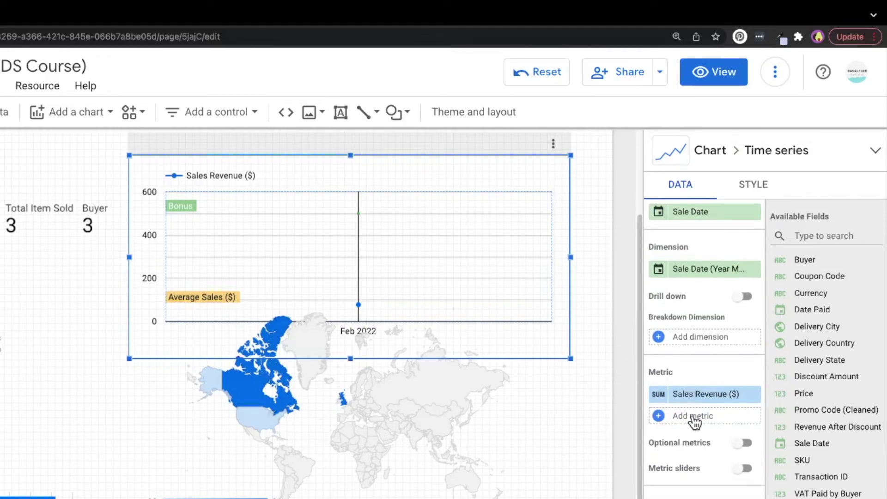
scroll(439, 336, "up", 3)
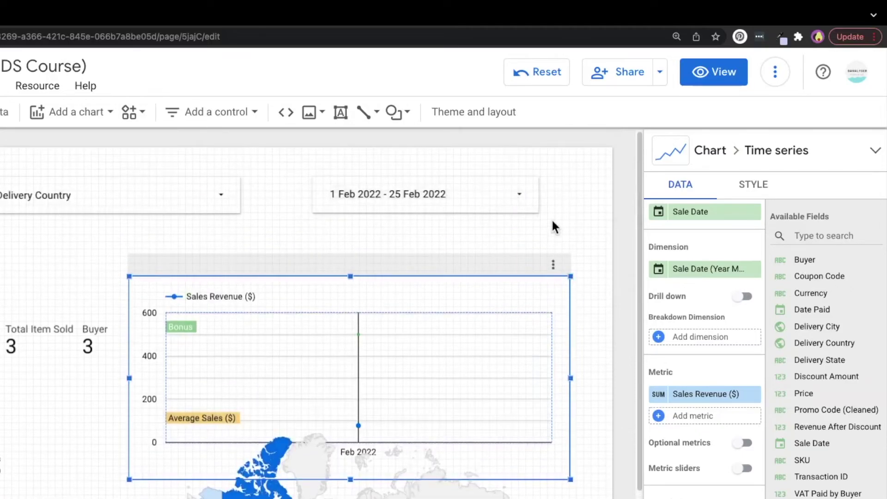
left_click(439, 205)
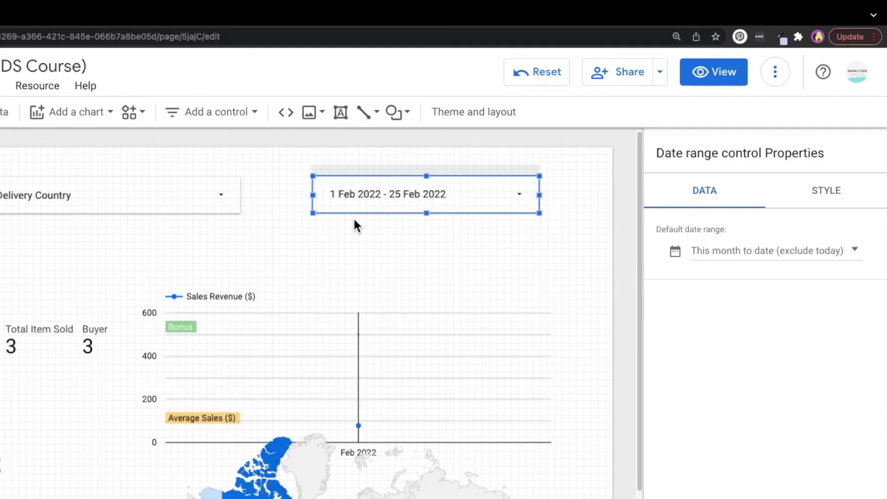
left_click(309, 368)
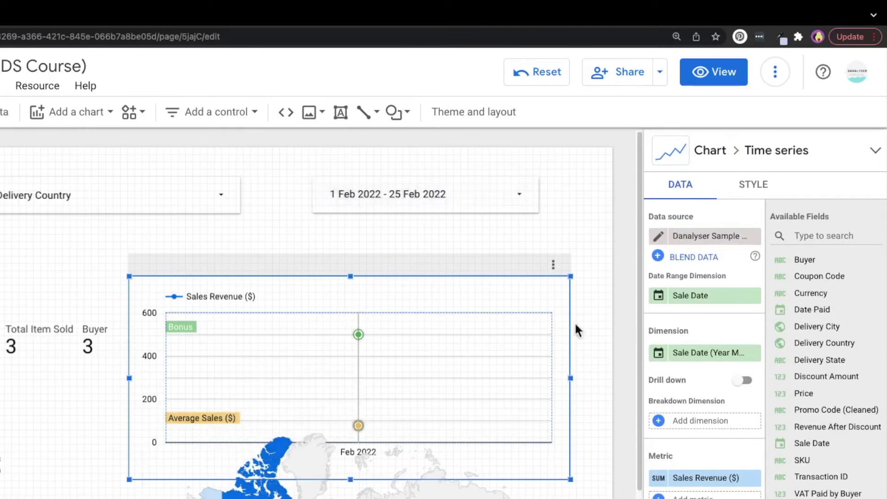
mouse_move(275, 339)
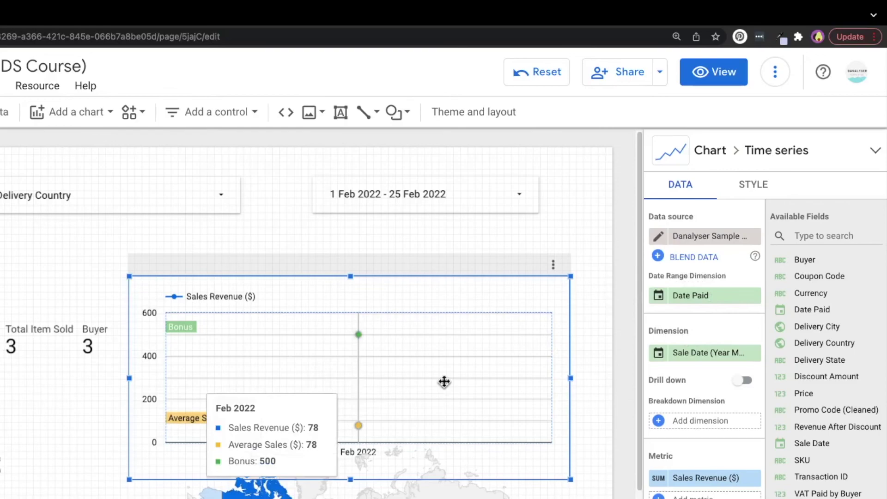
Check the pie chart's date range dimension, which is Sale Date.
left_click(51, 444)
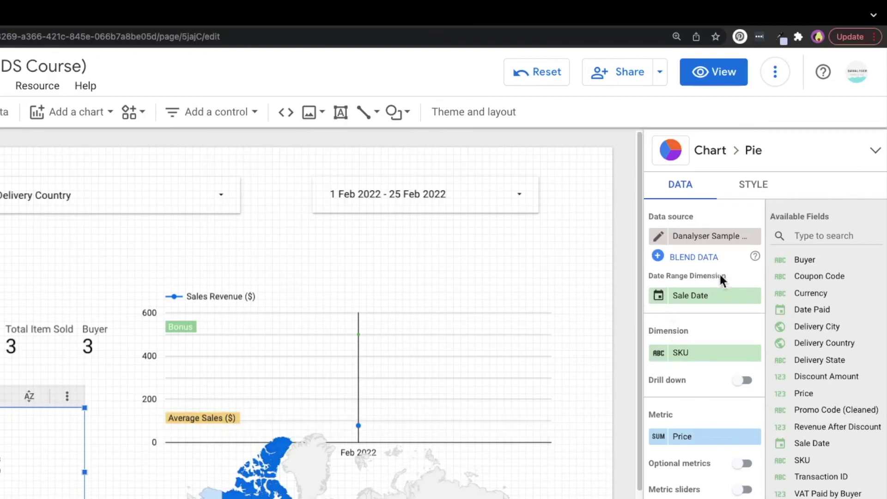
scroll(436, 333, "down", 2)
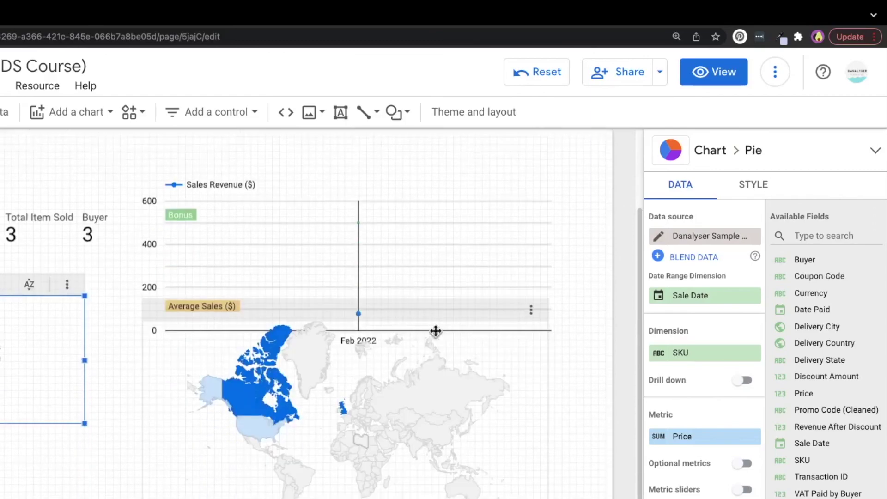